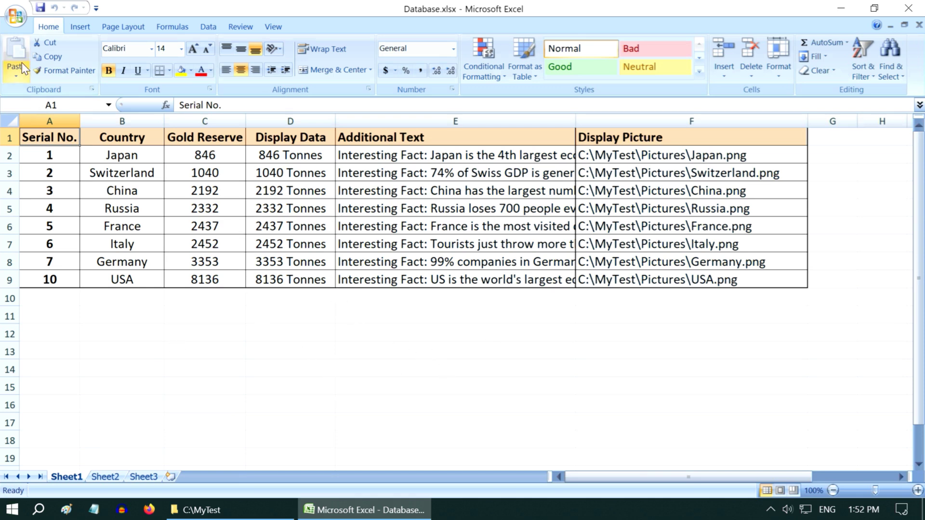
# Save the active sheet as Database.csv in CSV (Comma delimited) format, keeping the CSV format
pyautogui.click(17, 18)
pyautogui.press('Escape')
pyautogui.press('F12')
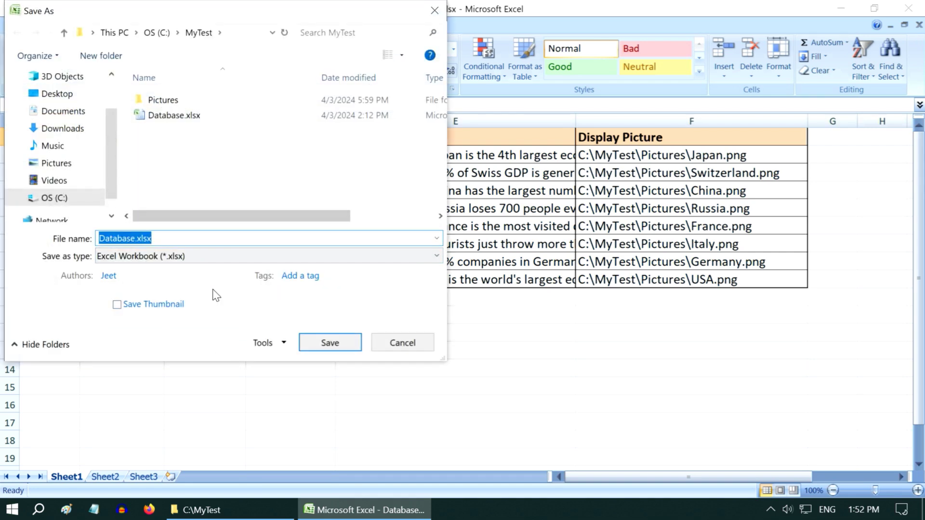
pyautogui.click(190, 257)
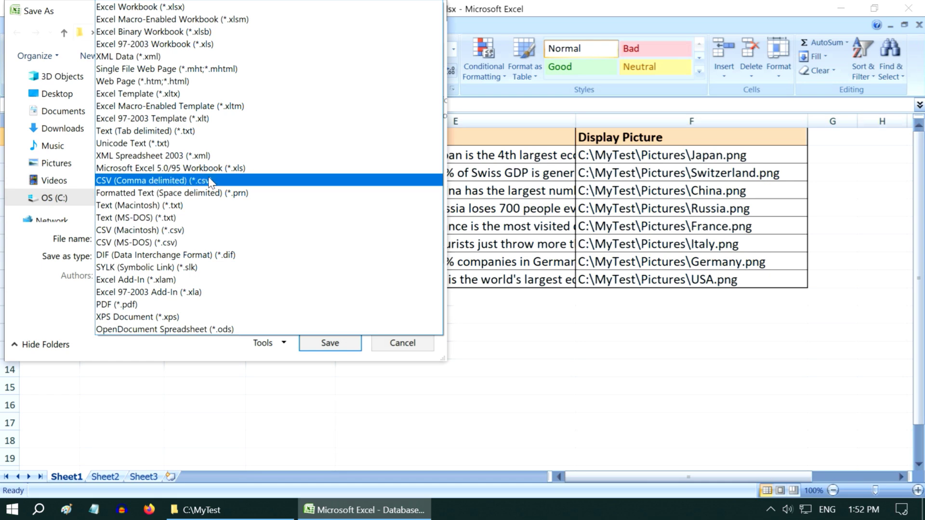
pyautogui.click(214, 180)
pyautogui.click(322, 321)
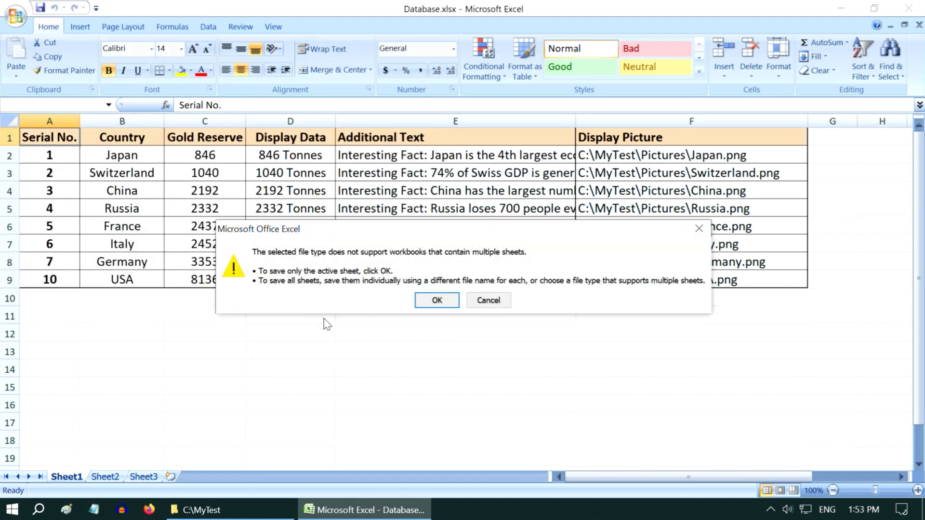
pyautogui.click(437, 300)
pyautogui.click(410, 304)
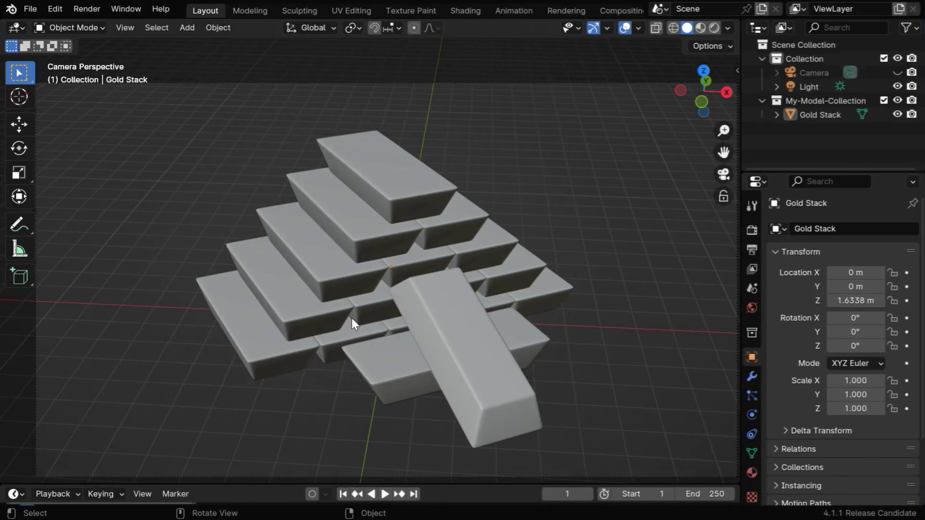
# Select the Gold Stack, switch the viewport to Material Preview shading, then deselect it
pyautogui.click(478, 272)
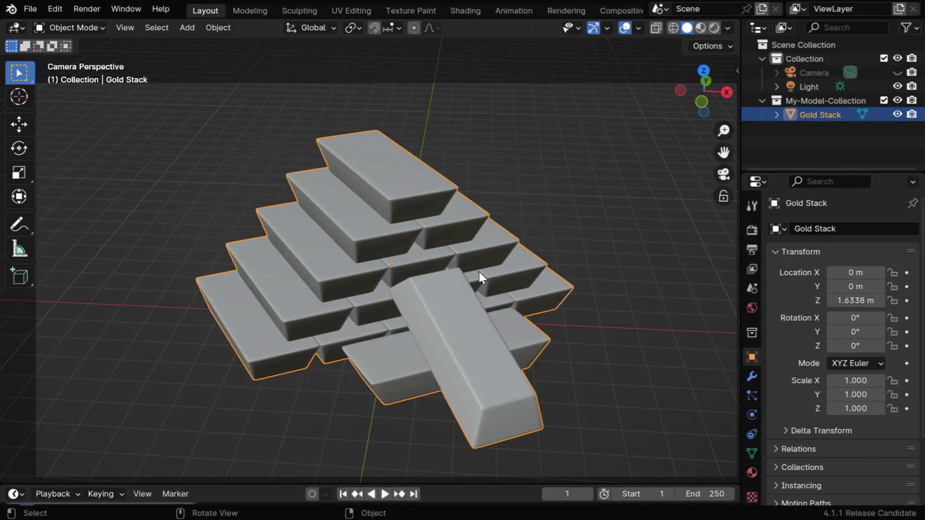
pyautogui.click(701, 28)
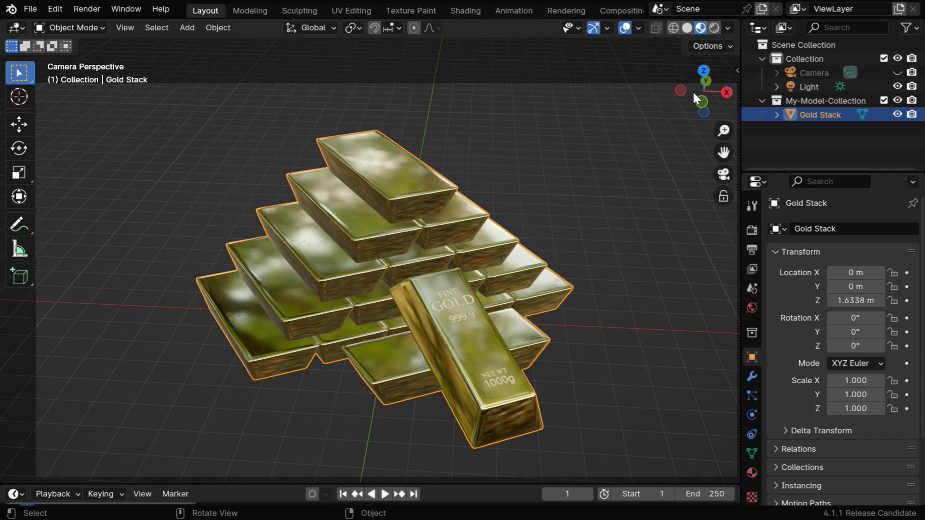
pyautogui.click(616, 424)
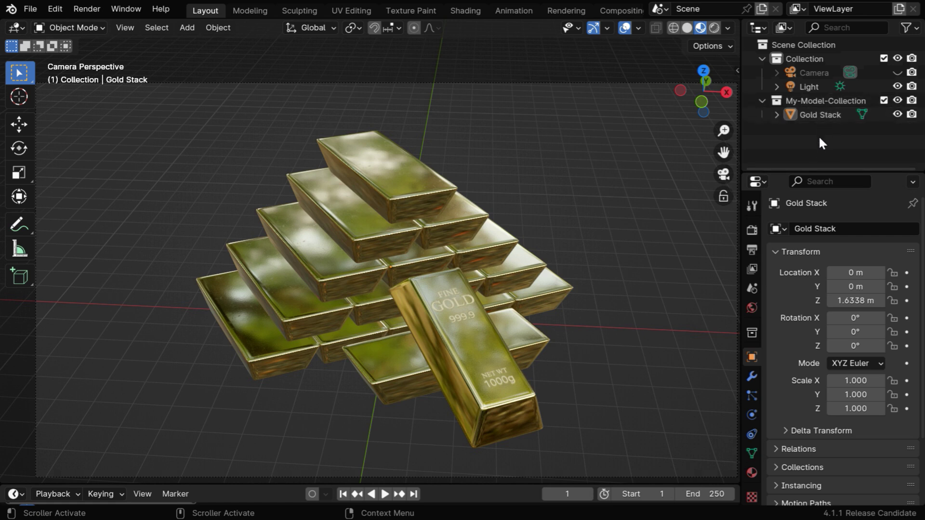
# Hide the Gold Stack from viewport and render, and create a new Text Editor text block
pyautogui.click(897, 114)
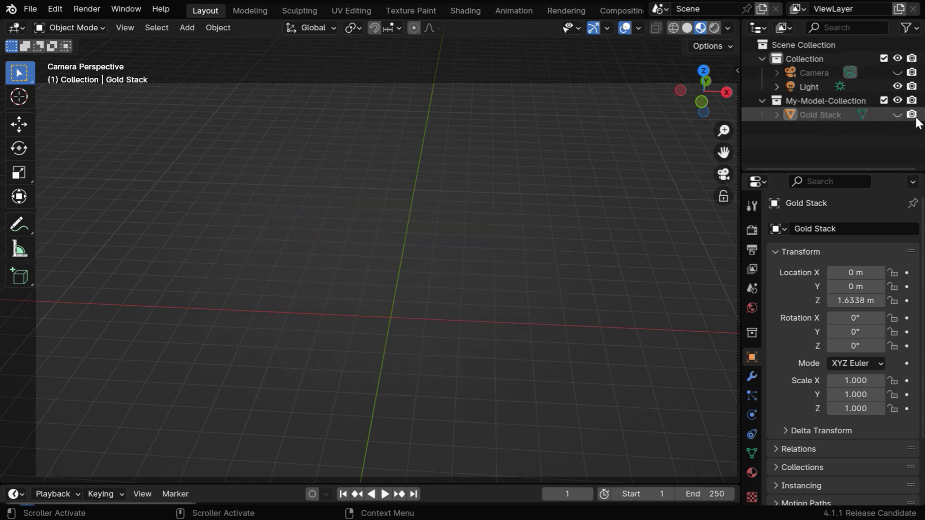
pyautogui.click(913, 114)
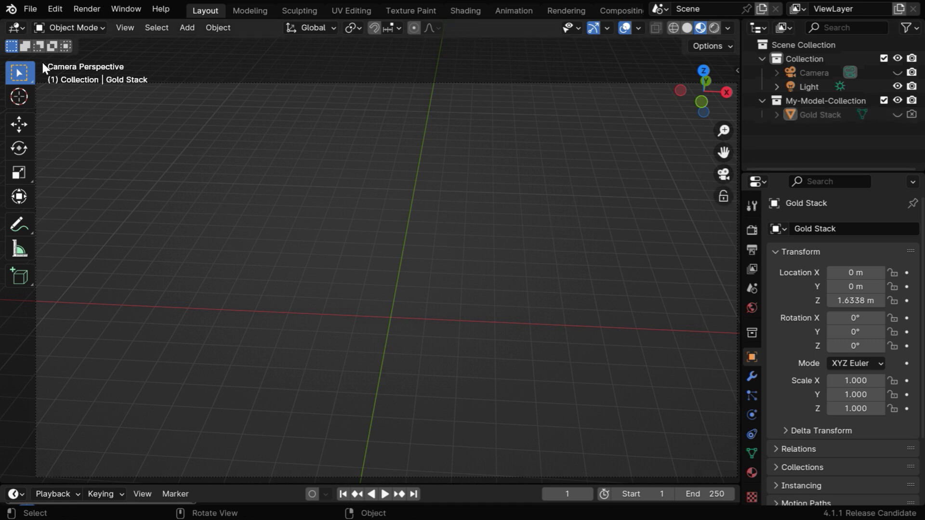
pyautogui.click(21, 27)
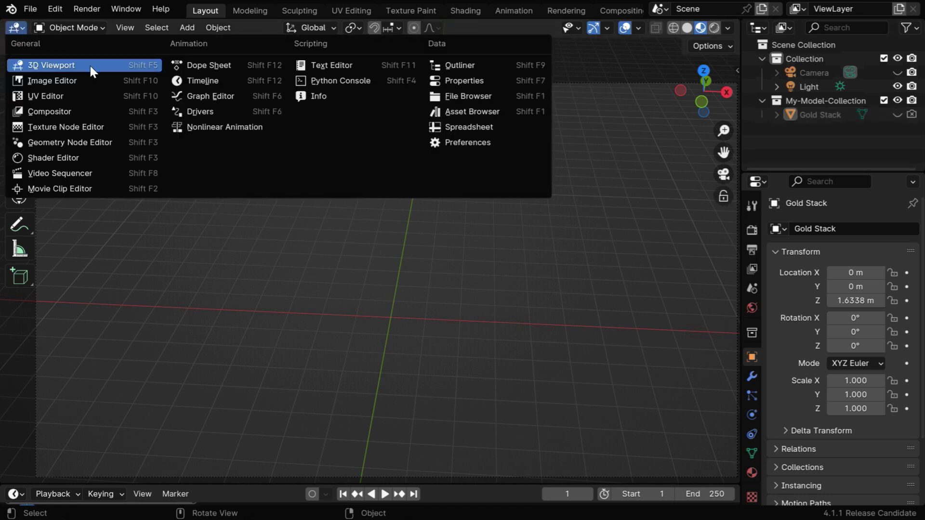
pyautogui.click(329, 61)
pyautogui.click(352, 29)
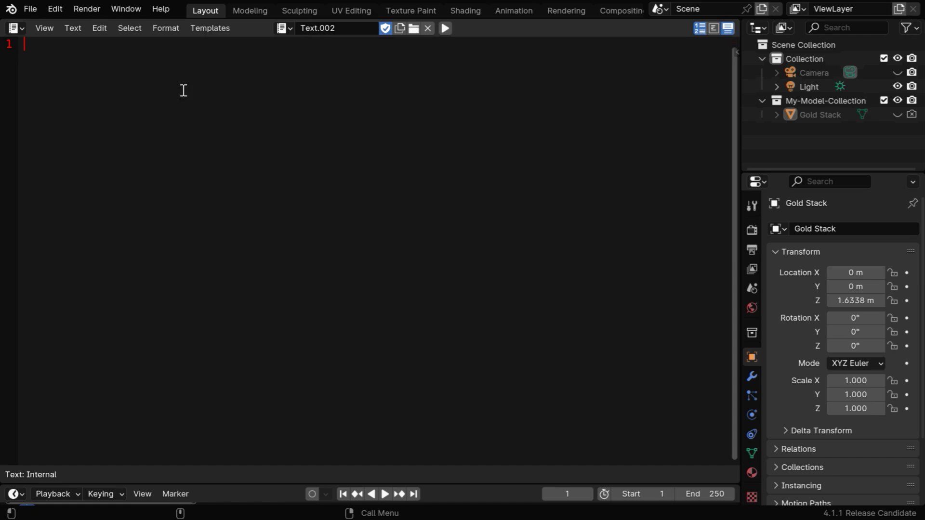
# Paste the data-comparison script and scroll through it to check file paths and columns
pyautogui.hotkey('ctrl', 'v')
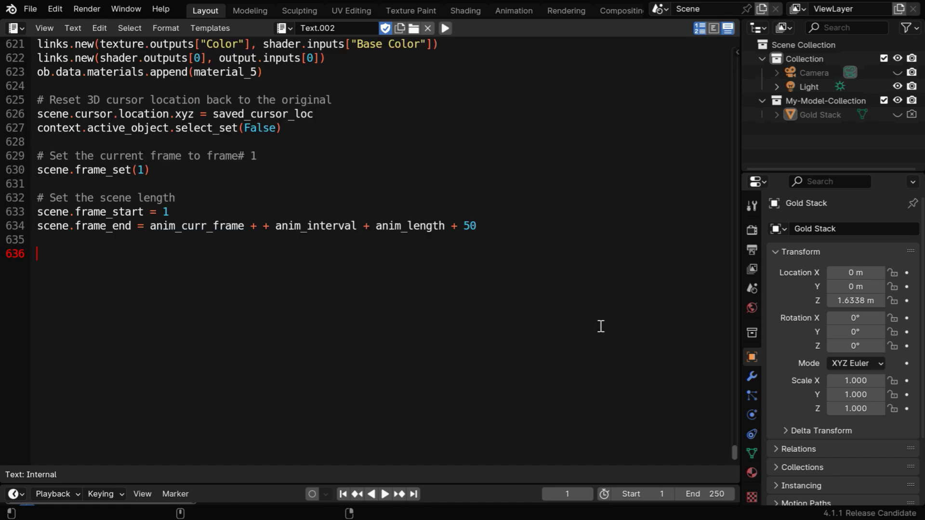
pyautogui.moveTo(734, 453); pyautogui.dragTo(731, 41)
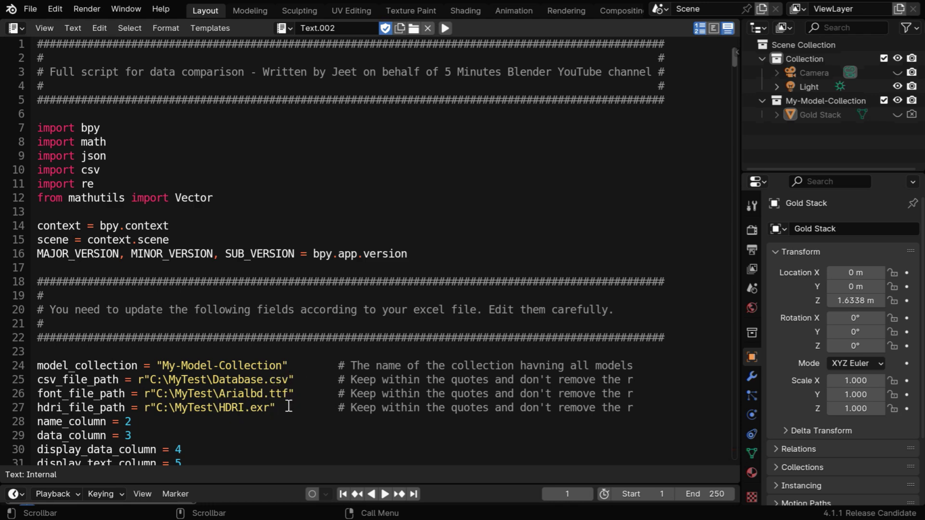
pyautogui.scroll(-6, 437, 327)
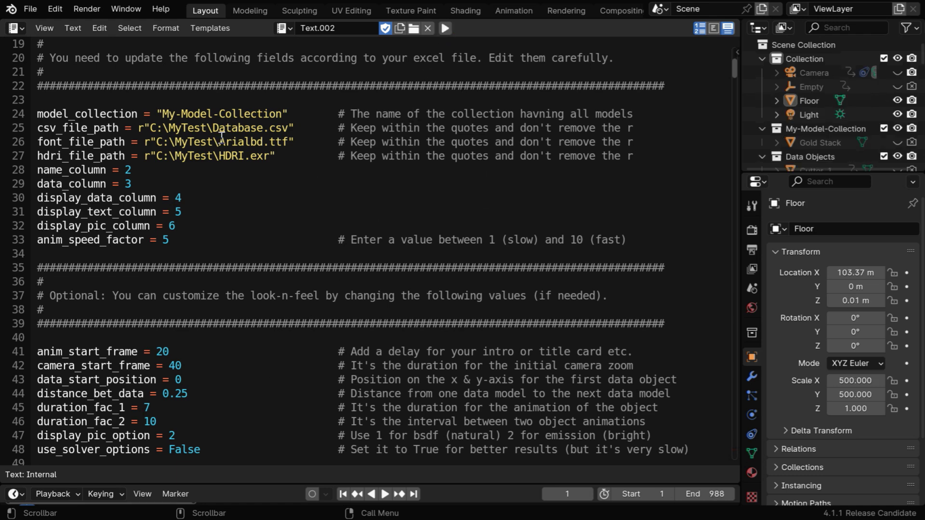
# Return to the 3D Viewport, jump to the last frame, and view it with Rendered shading
pyautogui.click(15, 28)
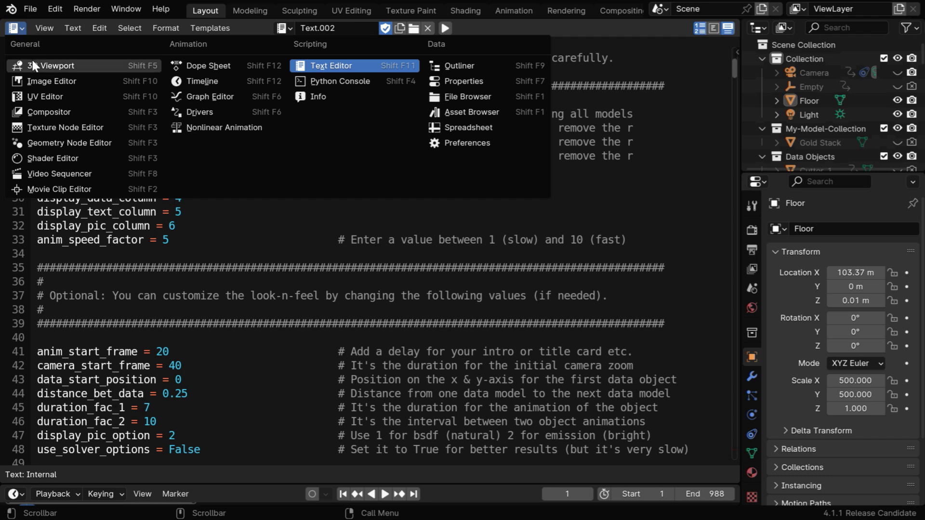
pyautogui.click(31, 58)
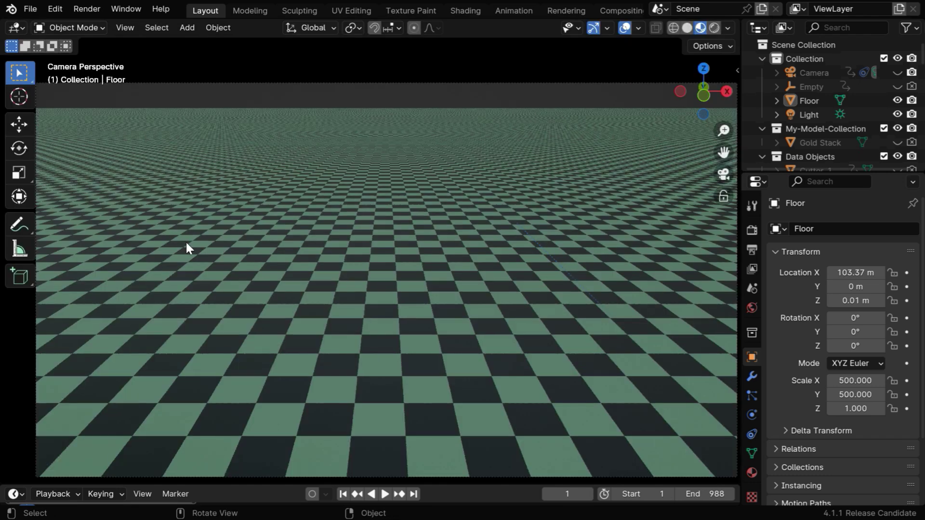
pyautogui.click(412, 495)
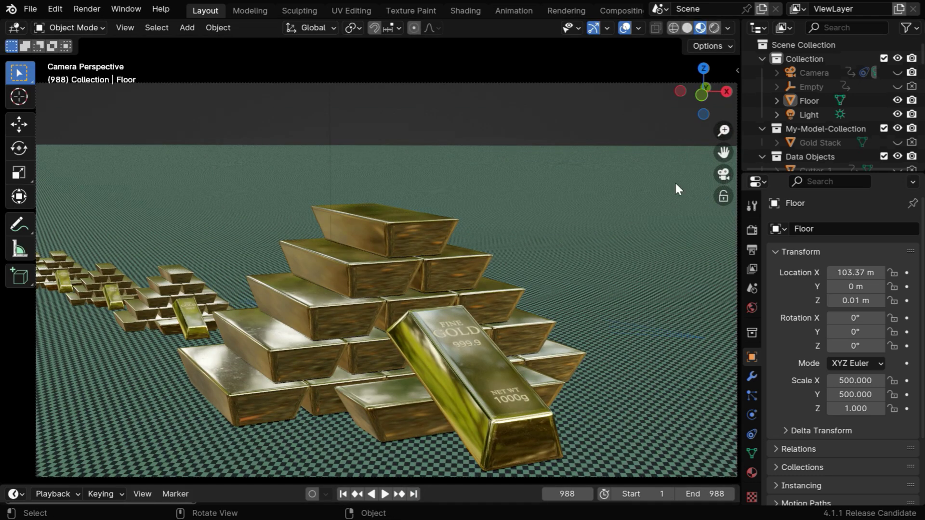
pyautogui.click(714, 27)
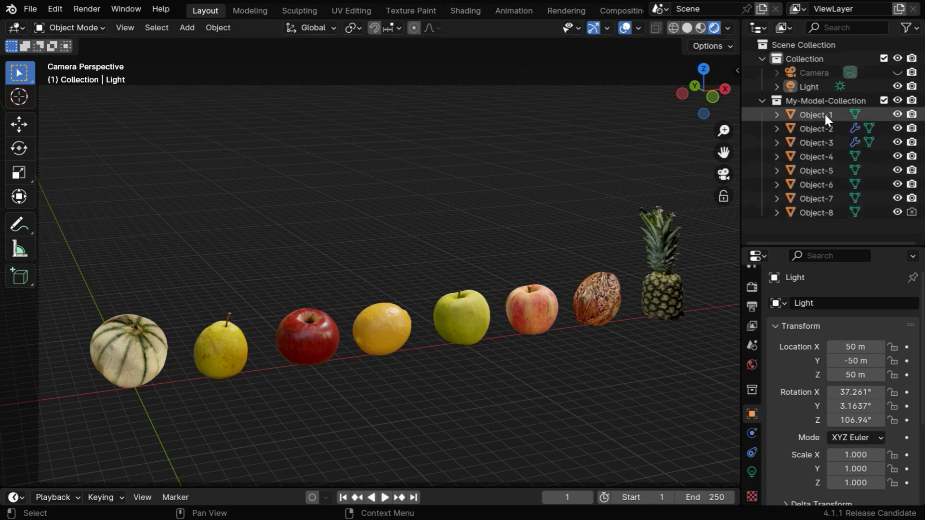
# Hide My-Model-Collection in the viewport and make Scene Collection the active collection
pyautogui.click(897, 101)
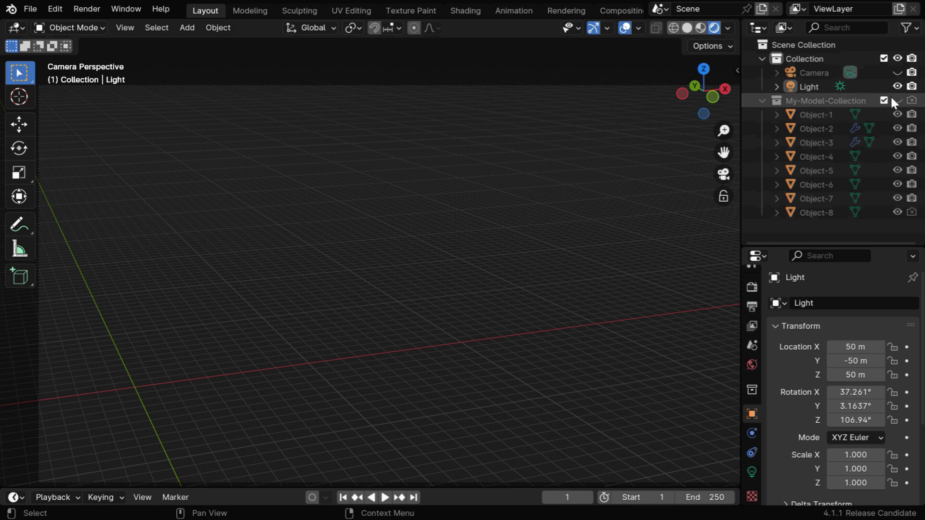
pyautogui.click(807, 47)
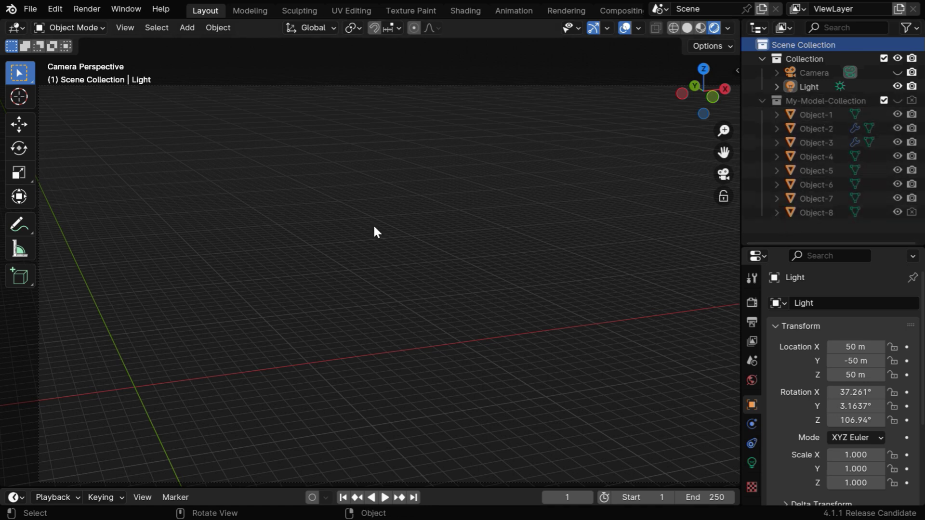
# Switch the area to the Text Editor and scroll through the Text.002 script settings
pyautogui.click(17, 28)
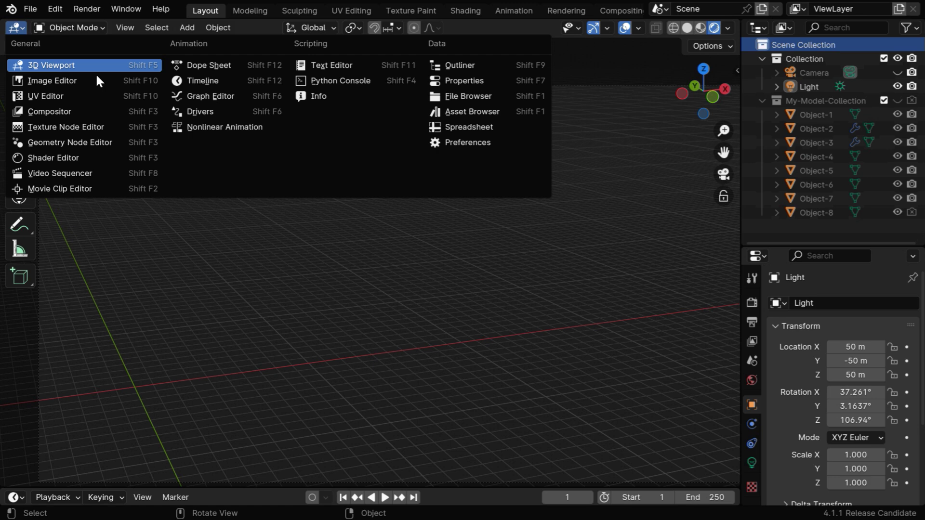
pyautogui.click(320, 65)
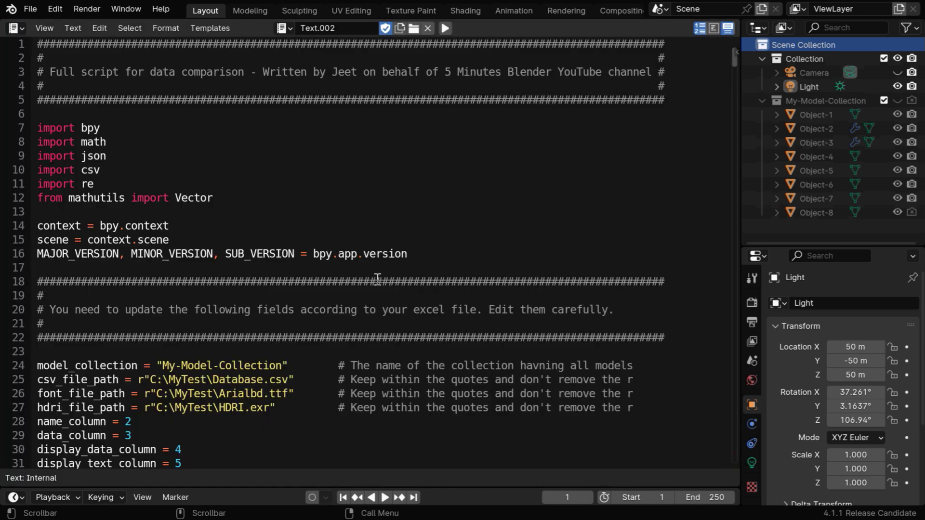
pyautogui.scroll(-4, 381, 282)
pyautogui.scroll(-2, 381, 286)
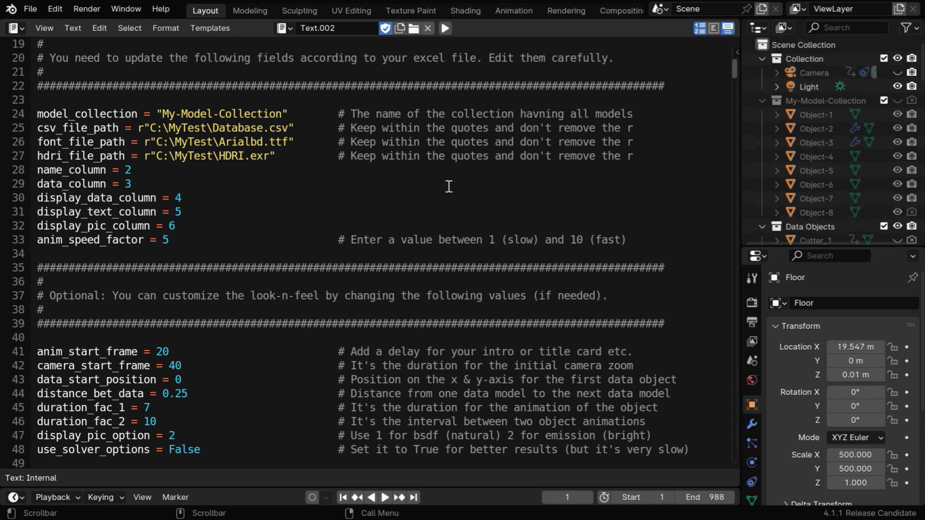
# Return to the 3D Viewport and jump to frame 988 to see the fruit row
pyautogui.click(20, 26)
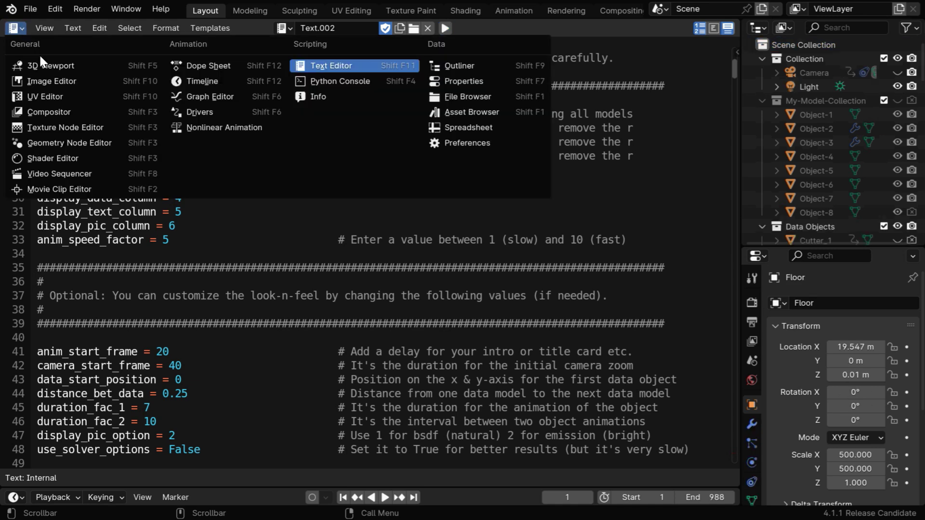
pyautogui.click(72, 63)
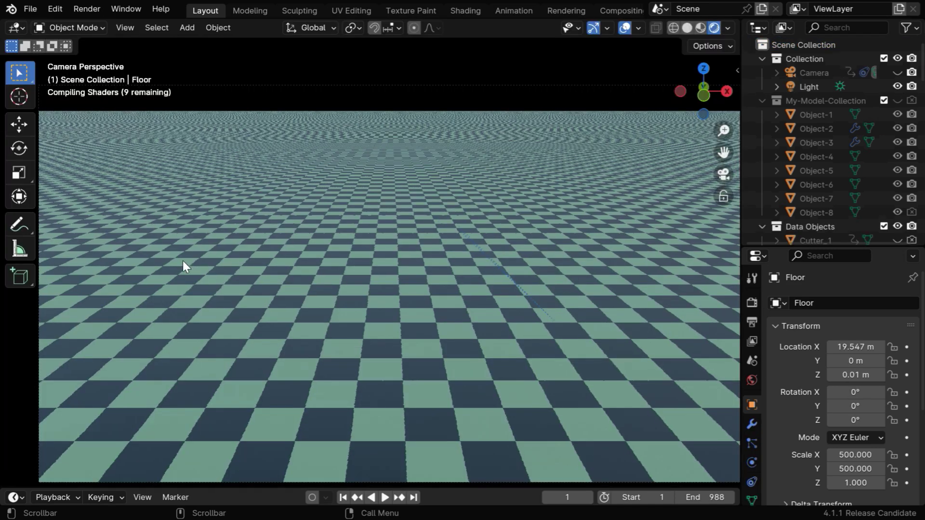
pyautogui.click(414, 498)
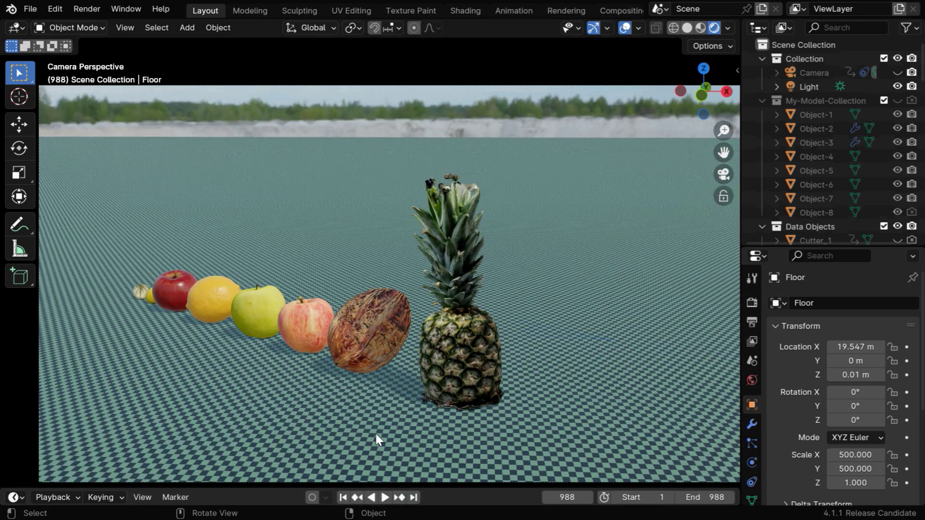